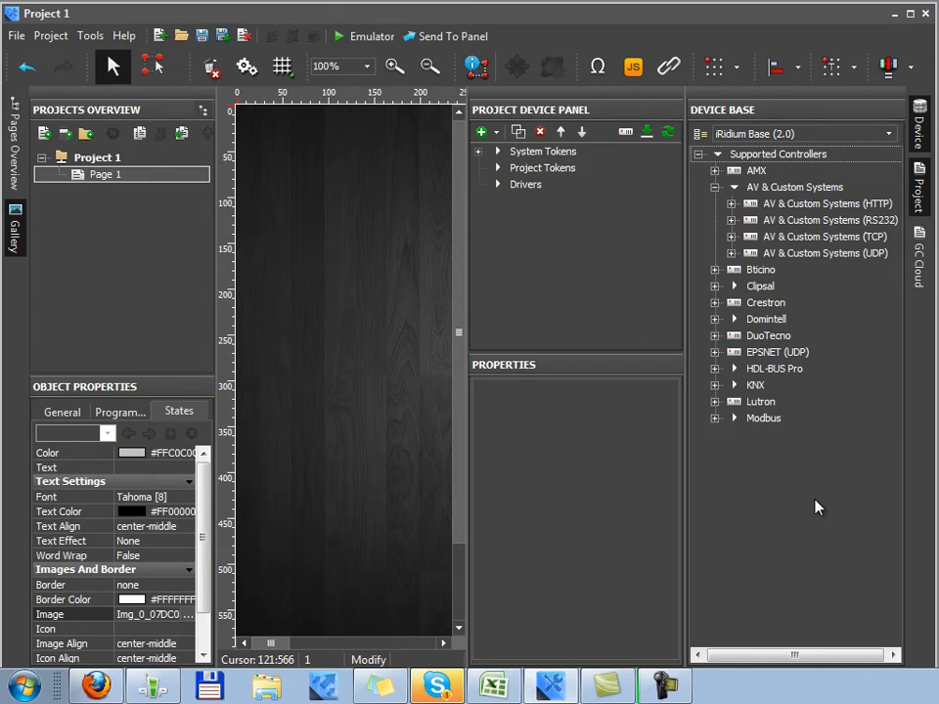
Add the GC-100-06 device from the Global Cache.db device base to the project's drivers and show its properties.
left_click(889, 134)
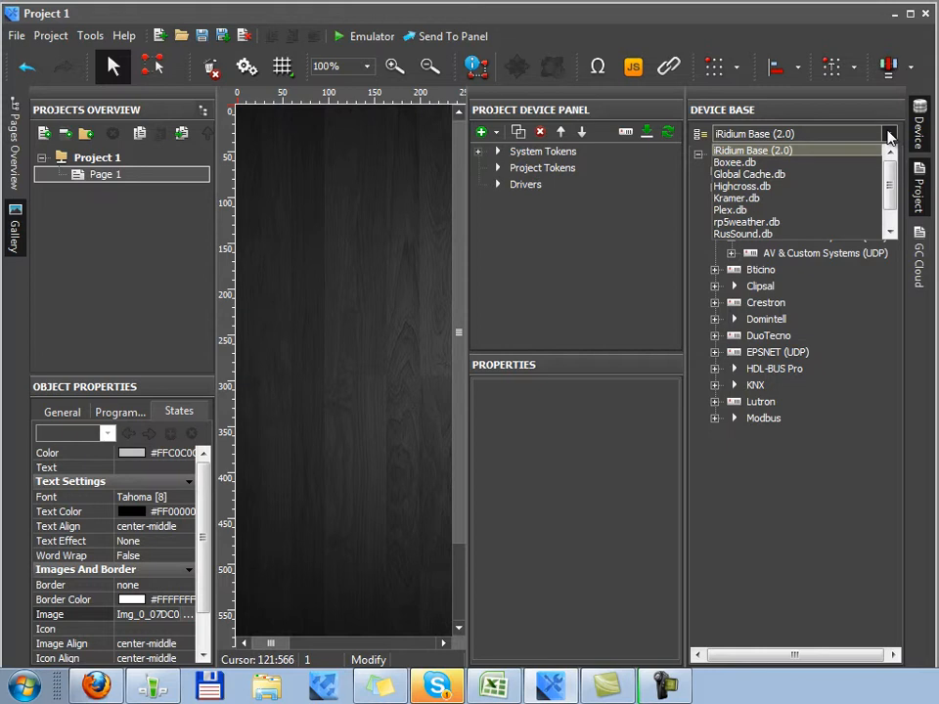
scroll(889, 181, "down", 1)
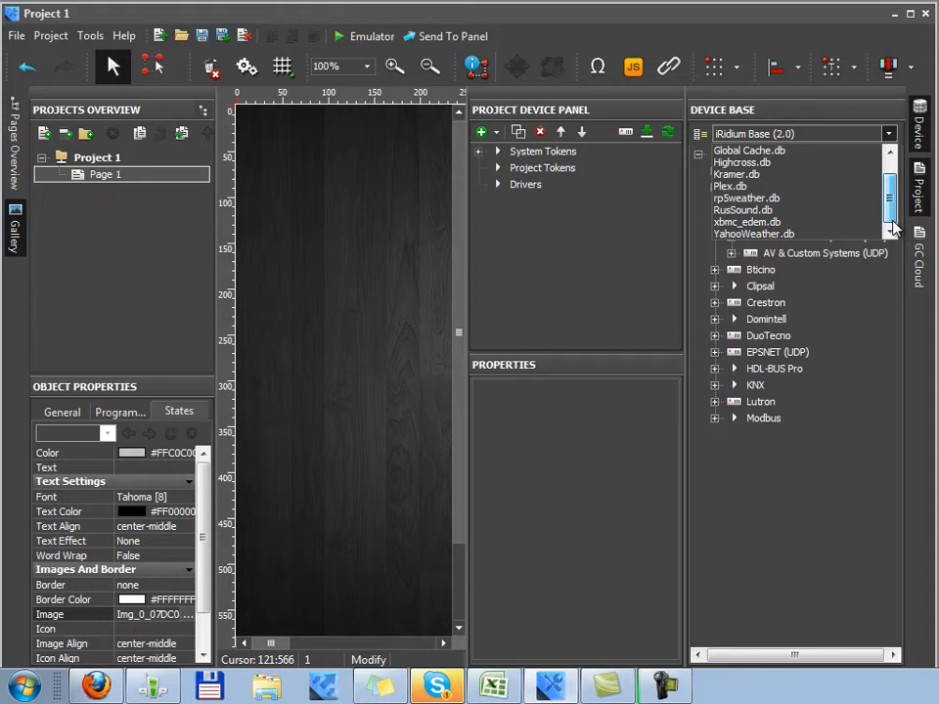
scroll(889, 158, "up", 1)
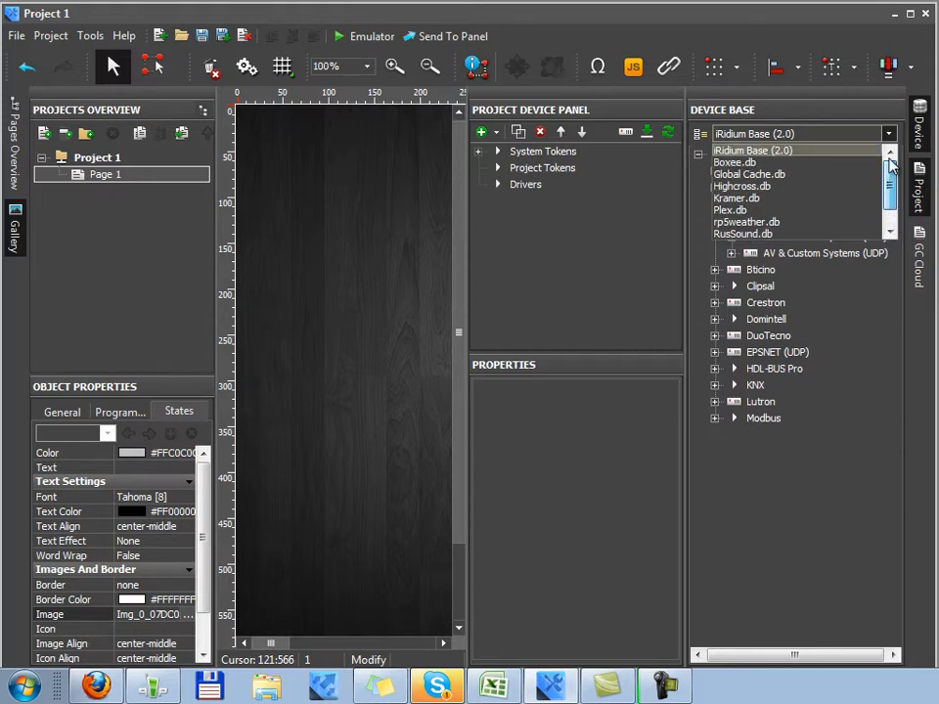
left_click(823, 174)
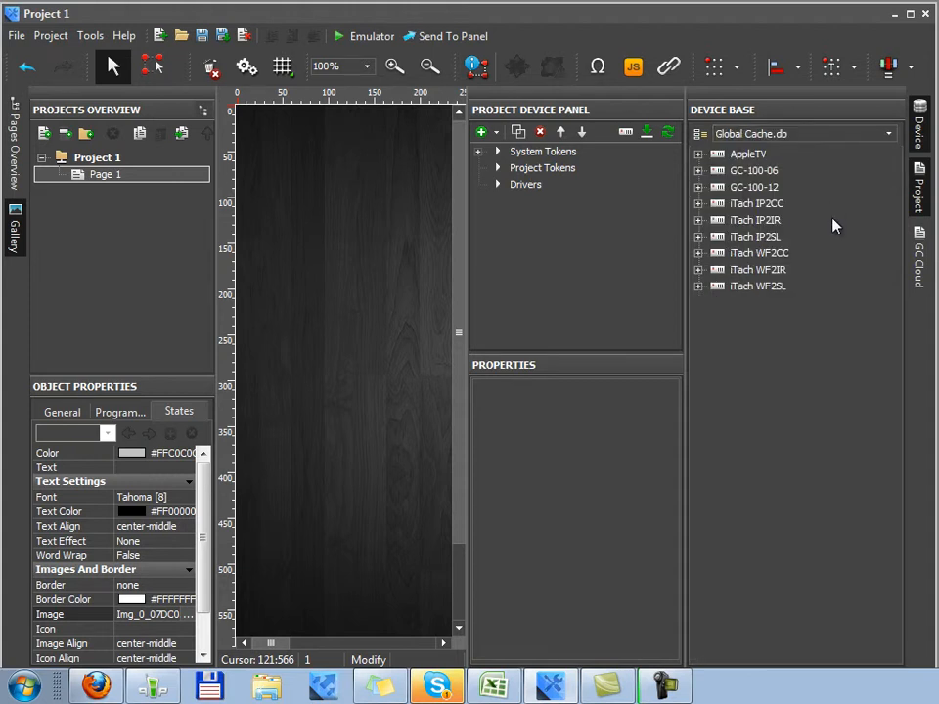
left_click_drag(748, 170, 562, 256)
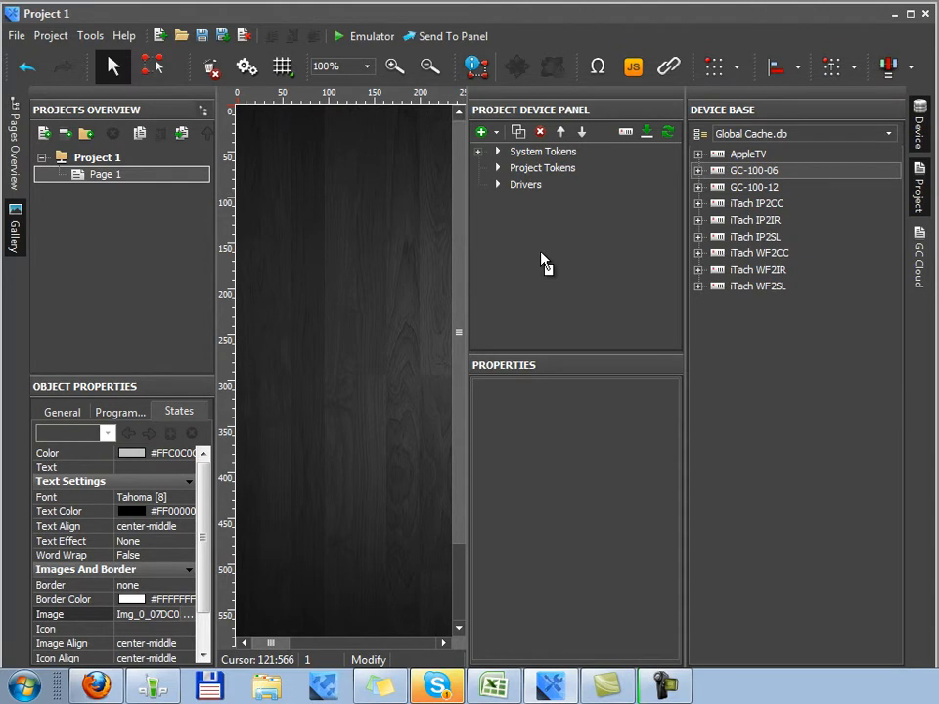
left_click_drag(545, 262, 544, 263)
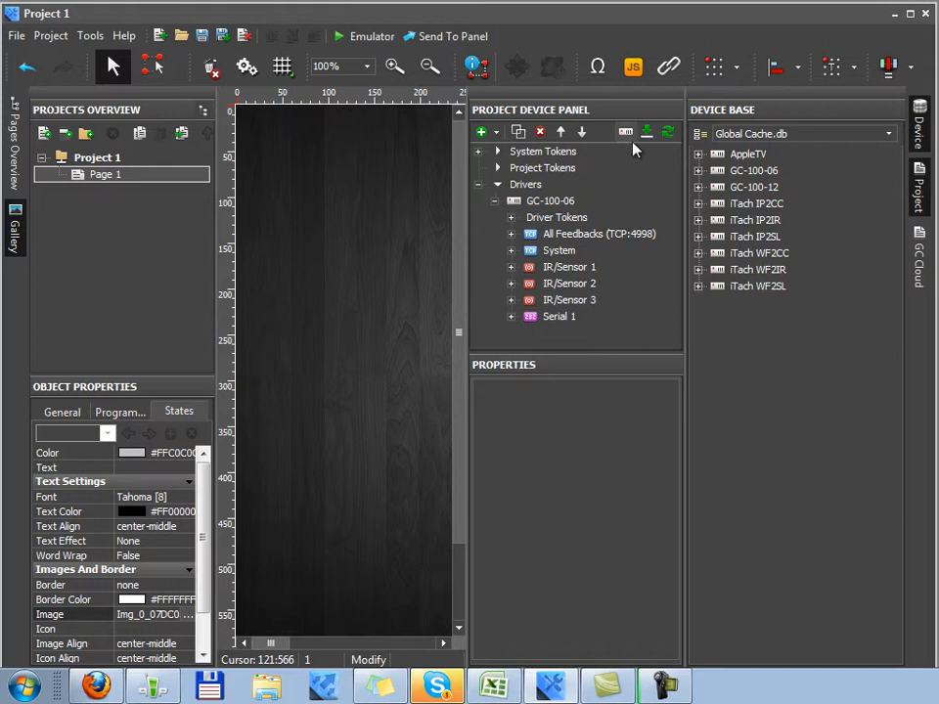
left_click(581, 202)
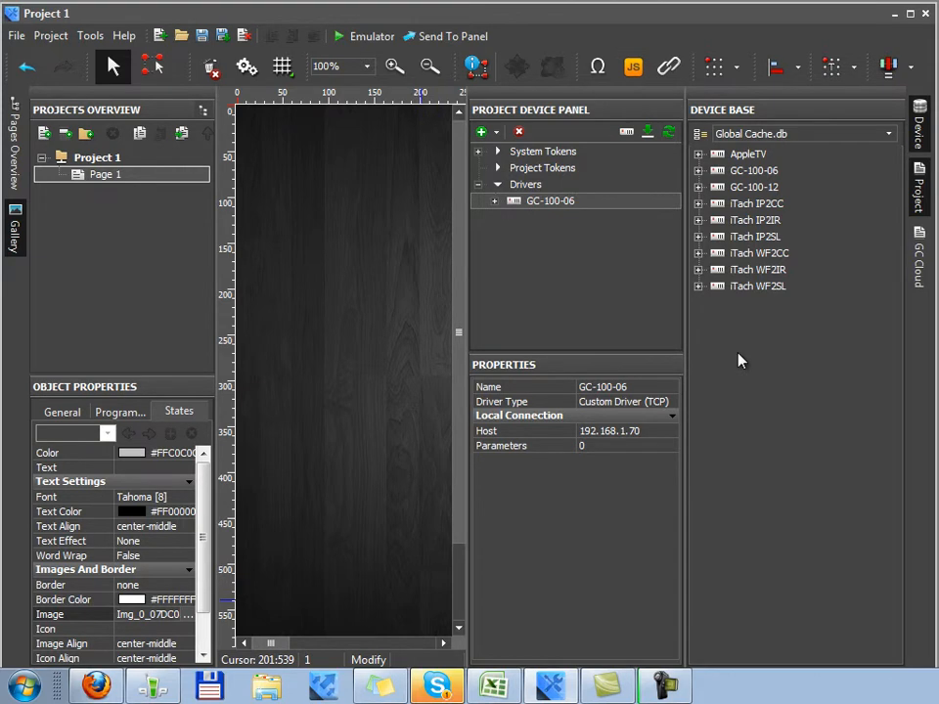
Add the KNX (IP Interface/IP Router) driver from iRidium Base (2.0) to the project's drivers.
left_click(885, 134)
scroll(789, 163, "up", 2)
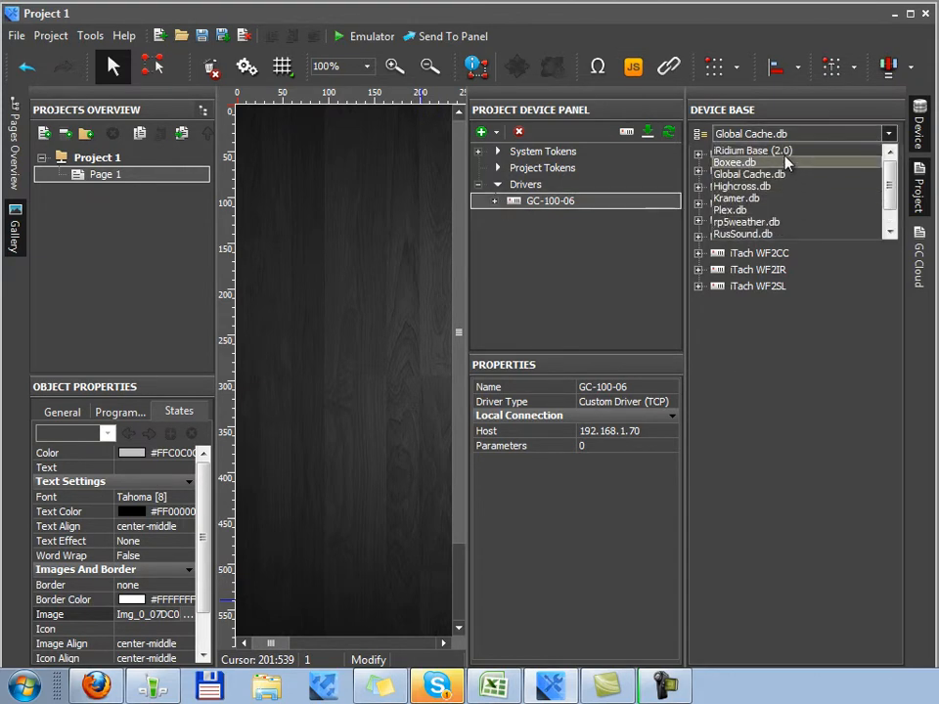
left_click(788, 152)
double_click(808, 162)
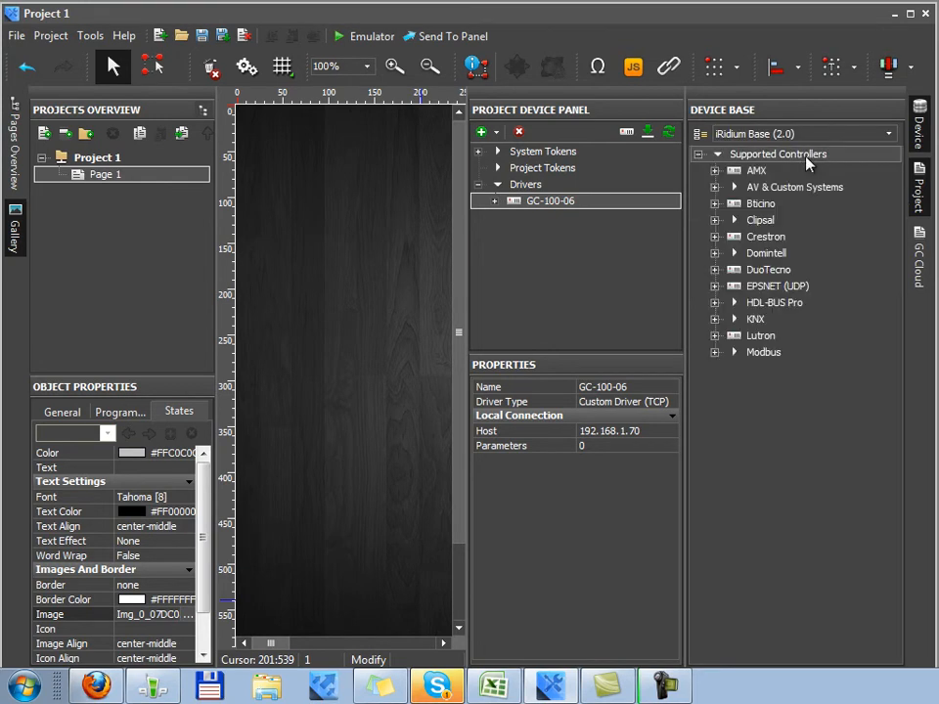
double_click(753, 320)
left_click_drag(800, 339, 560, 267)
Examine the KNX driver's command and feedback entries and their properties.
double_click(566, 250)
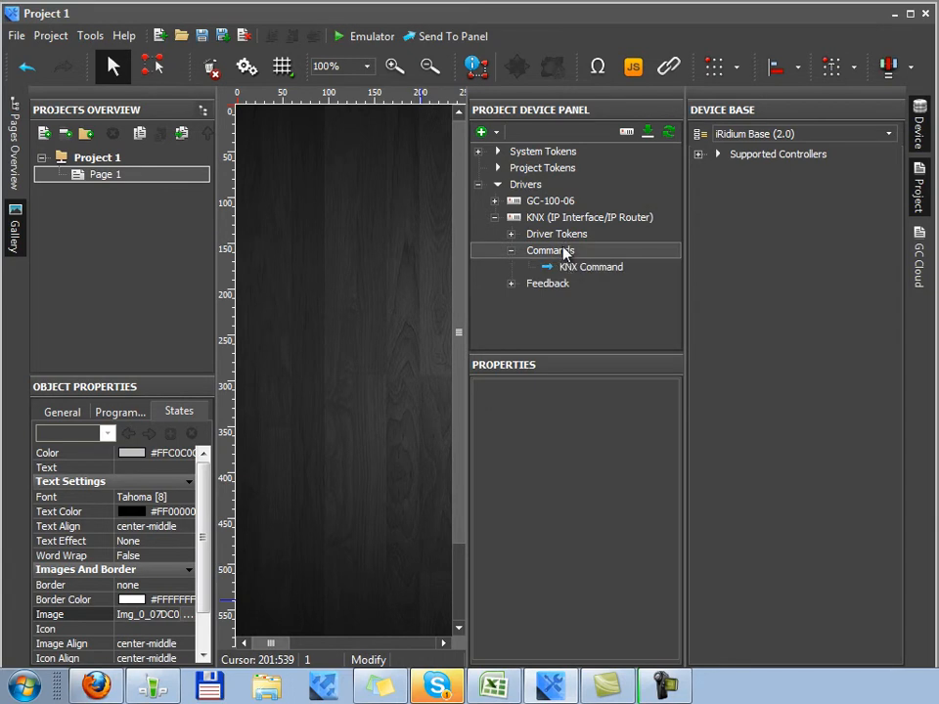
left_click(569, 268)
double_click(561, 284)
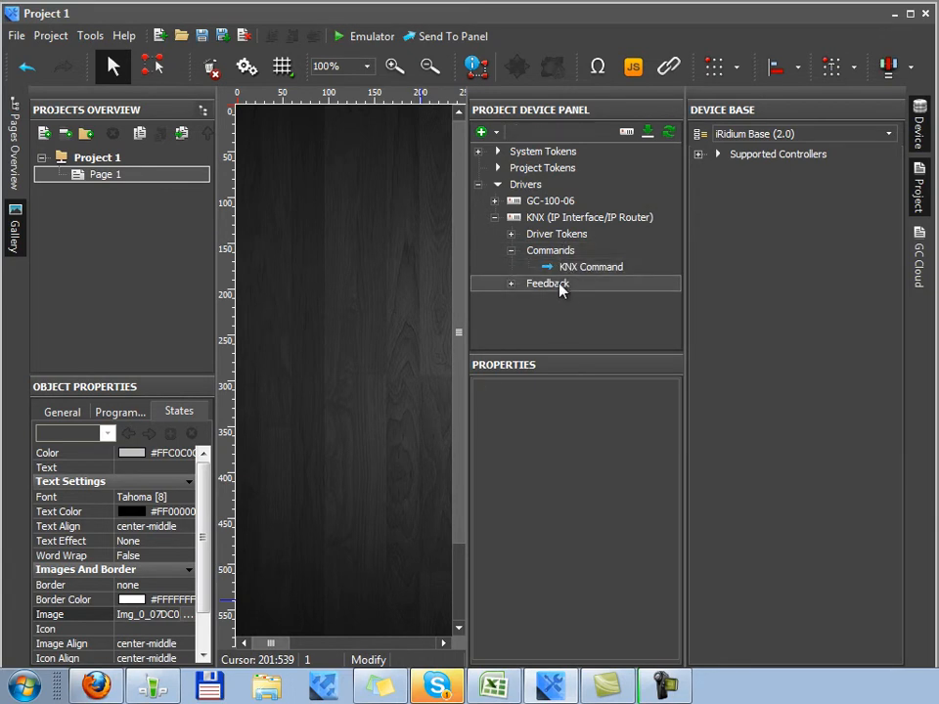
left_click(577, 299)
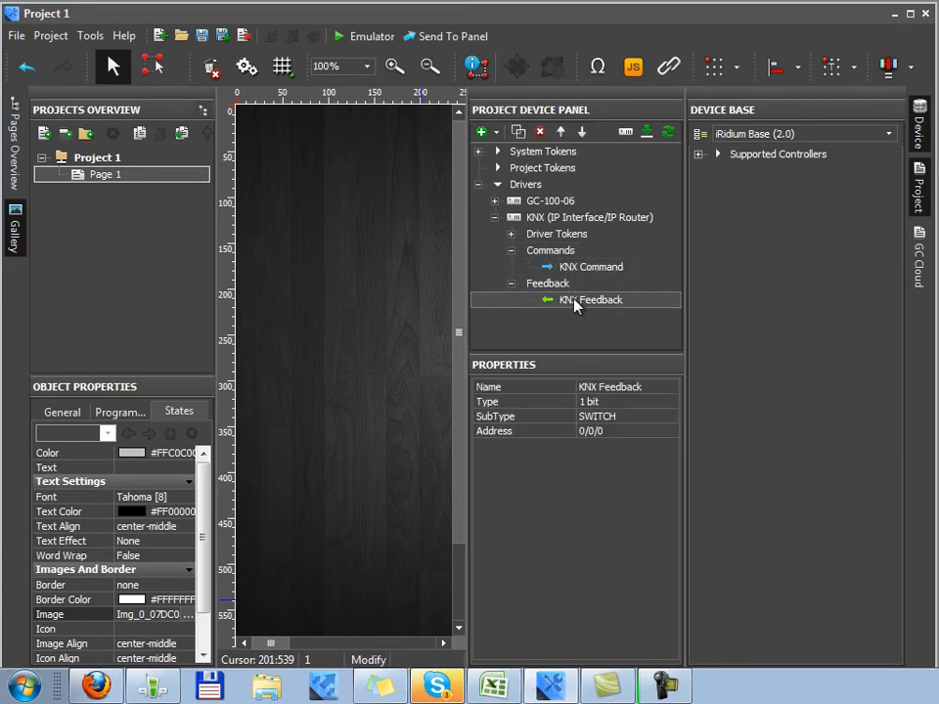
left_click(604, 220)
Add the AV & Custom Systems (TCP) driver from the supported controllers to the project's drivers.
left_click(703, 156)
left_click(718, 188)
left_click_drag(830, 236, 560, 341)
Examine the AV & Custom Systems (TCP) driver's connection settings, its AV Control Command properties, and the AV & Custom Systems variants in the device base.
left_click(595, 235)
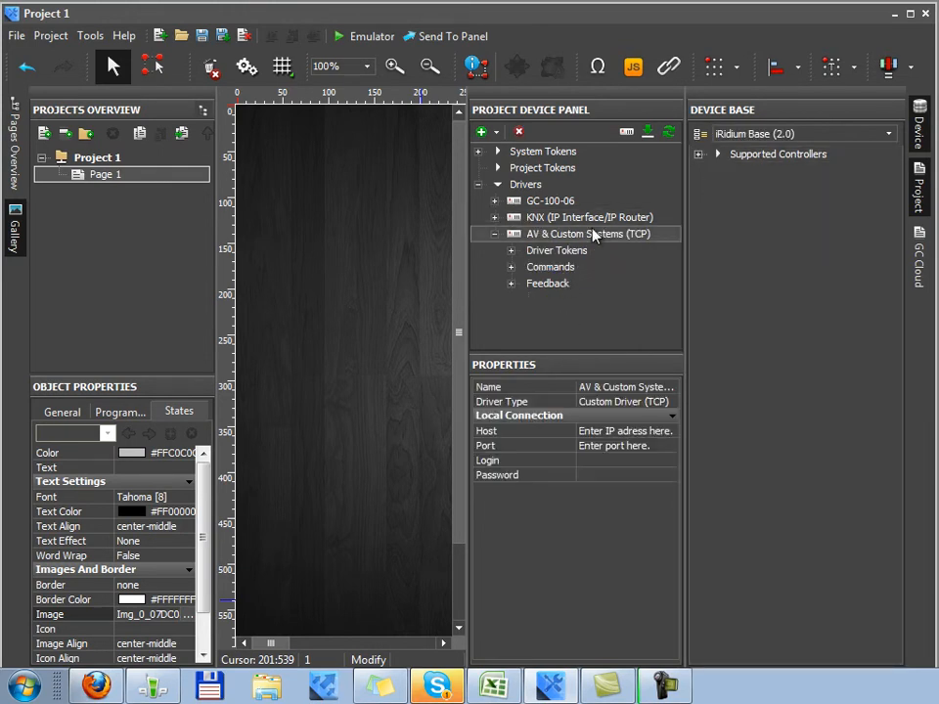
double_click(559, 268)
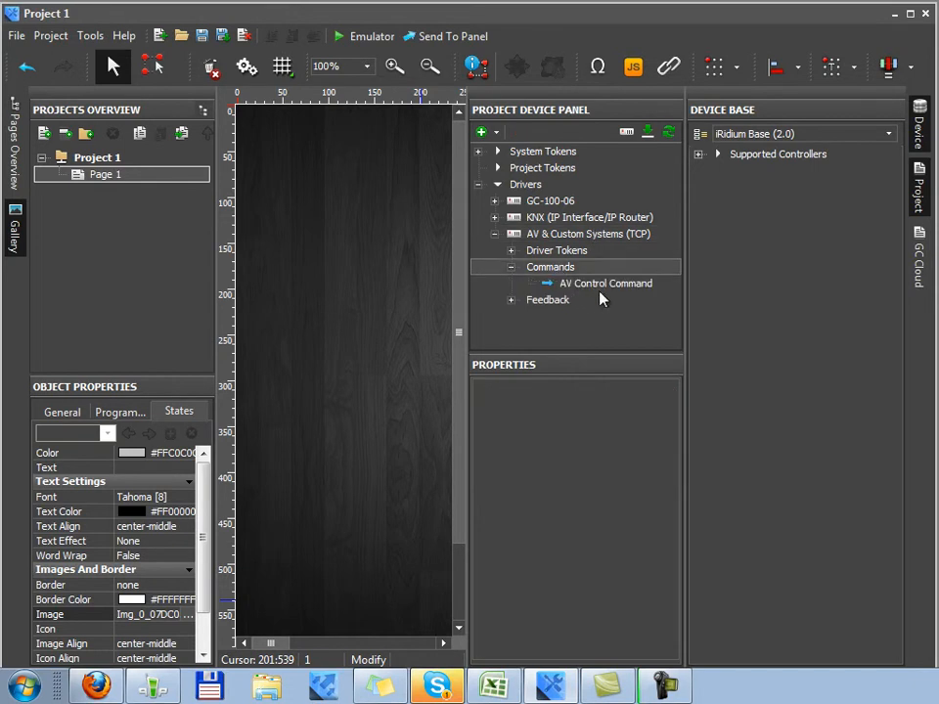
left_click(604, 283)
left_click(631, 404)
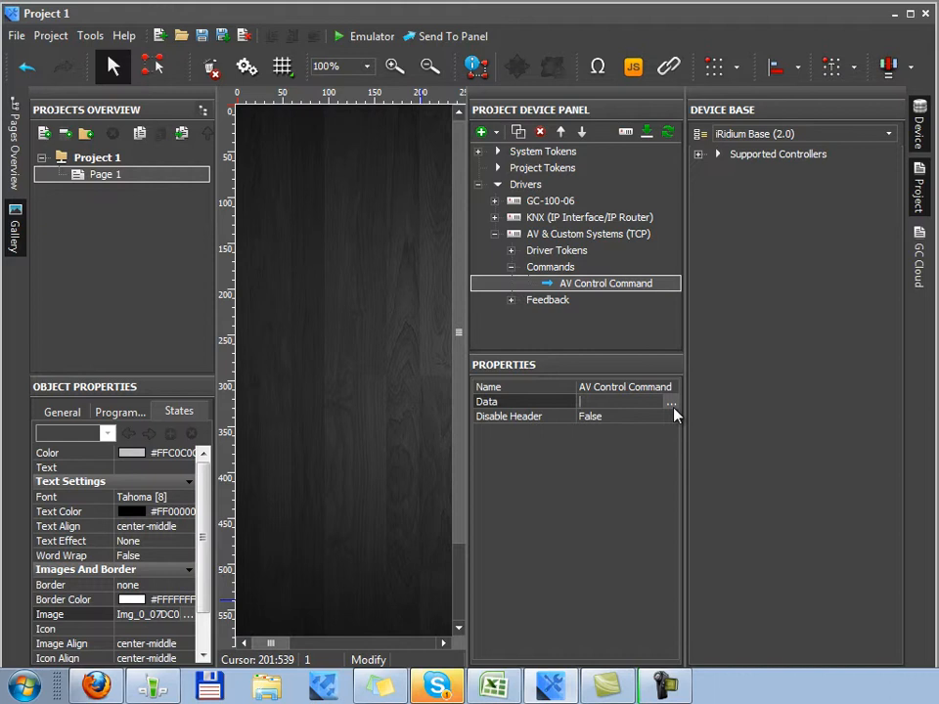
double_click(764, 158)
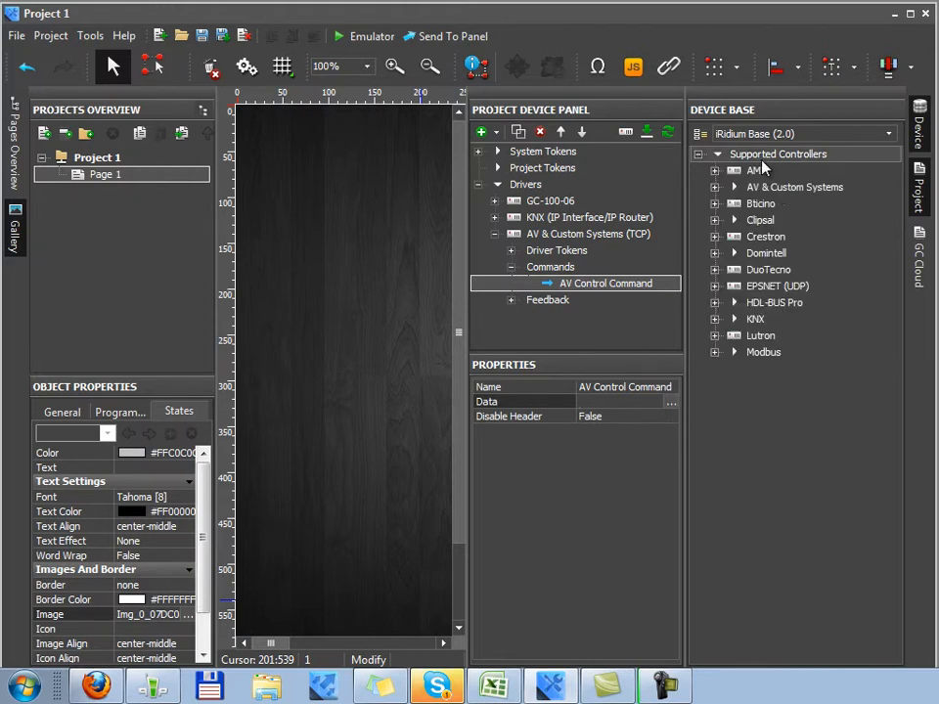
double_click(799, 187)
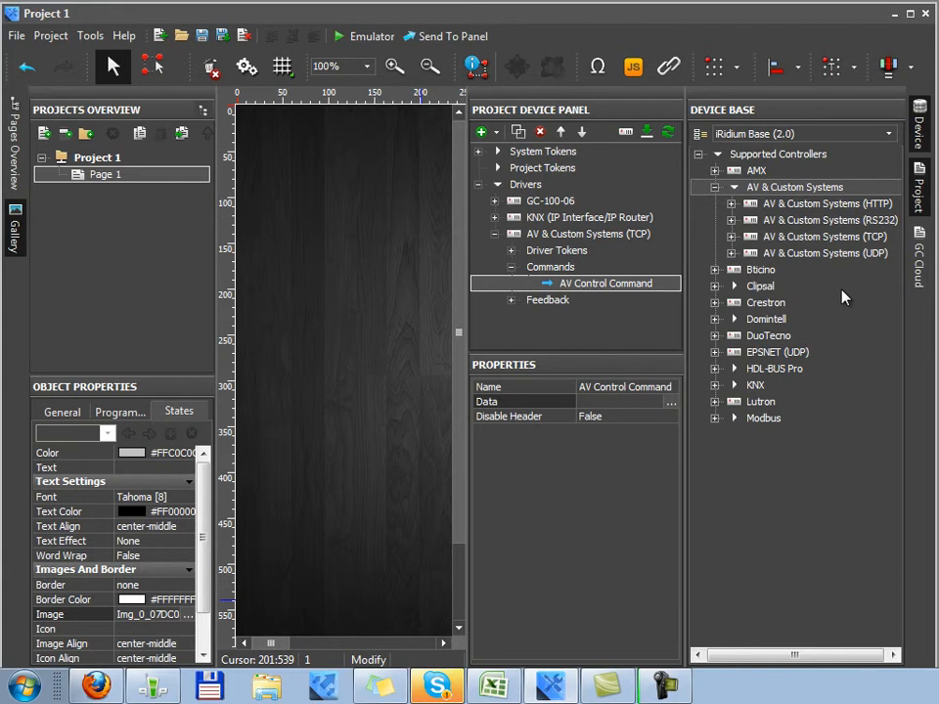
left_click(494, 235)
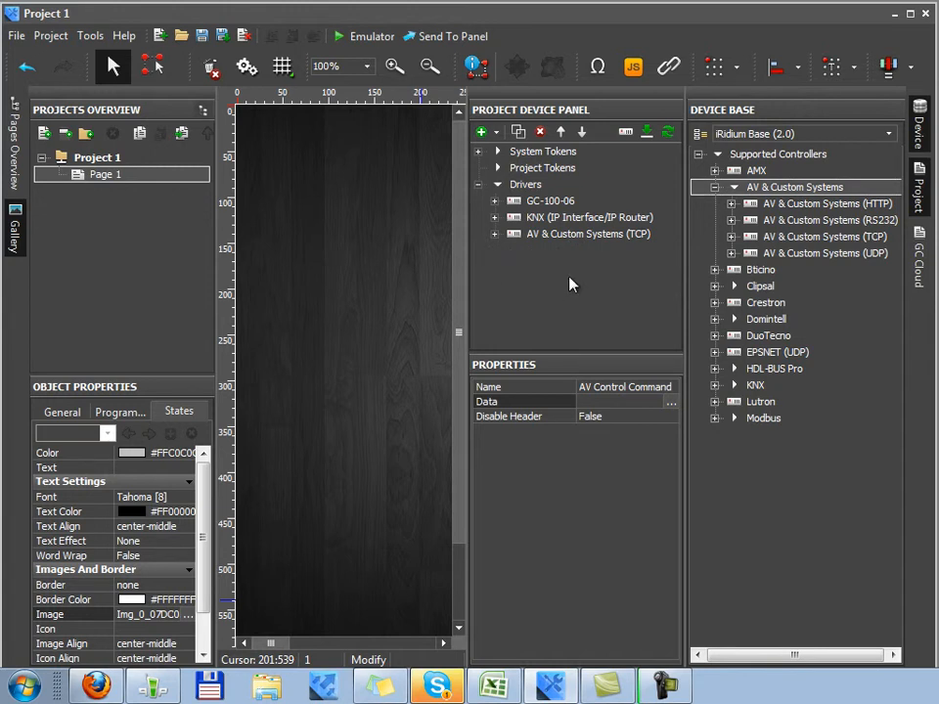
Switch the device base to Global Cache.db and examine the IR/Sensor 1 commands of the project's GC-100-06 driver, including the SENDIR properties.
left_click(818, 136)
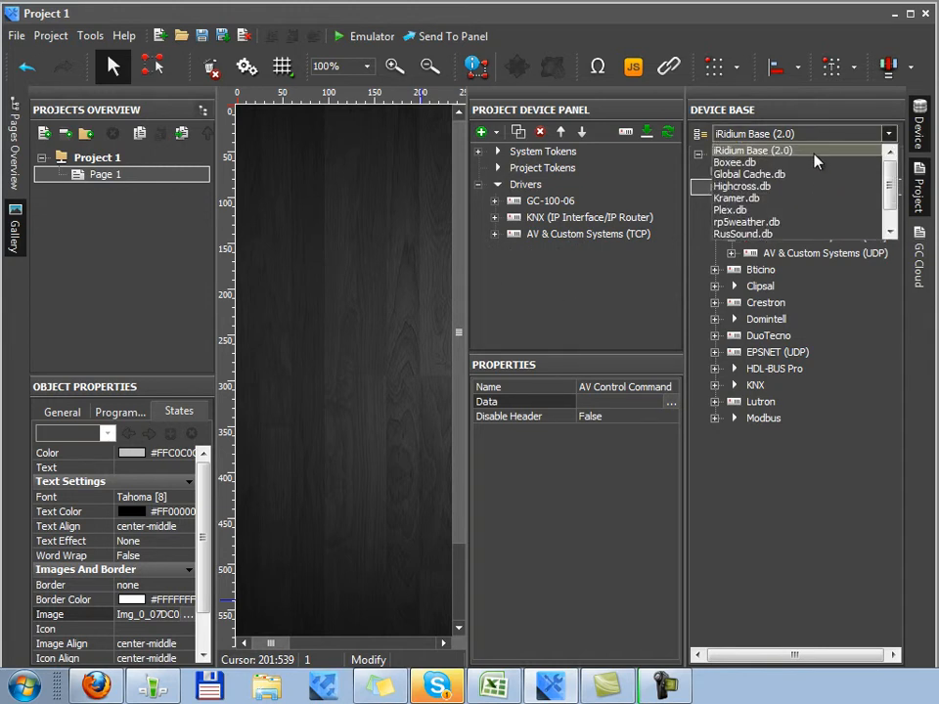
left_click(808, 175)
double_click(586, 202)
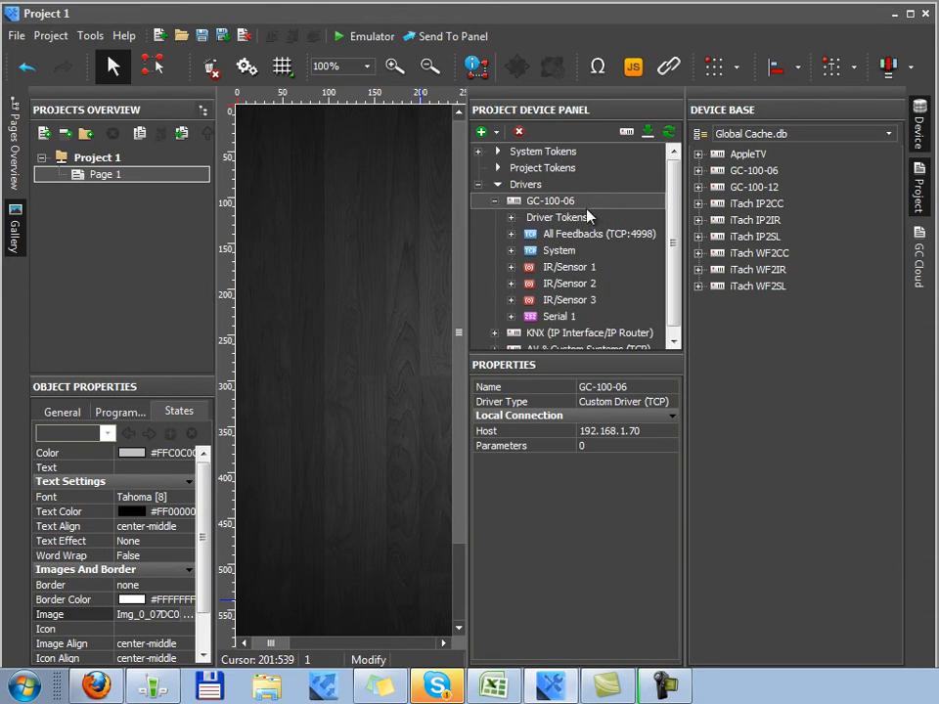
double_click(574, 273)
double_click(579, 284)
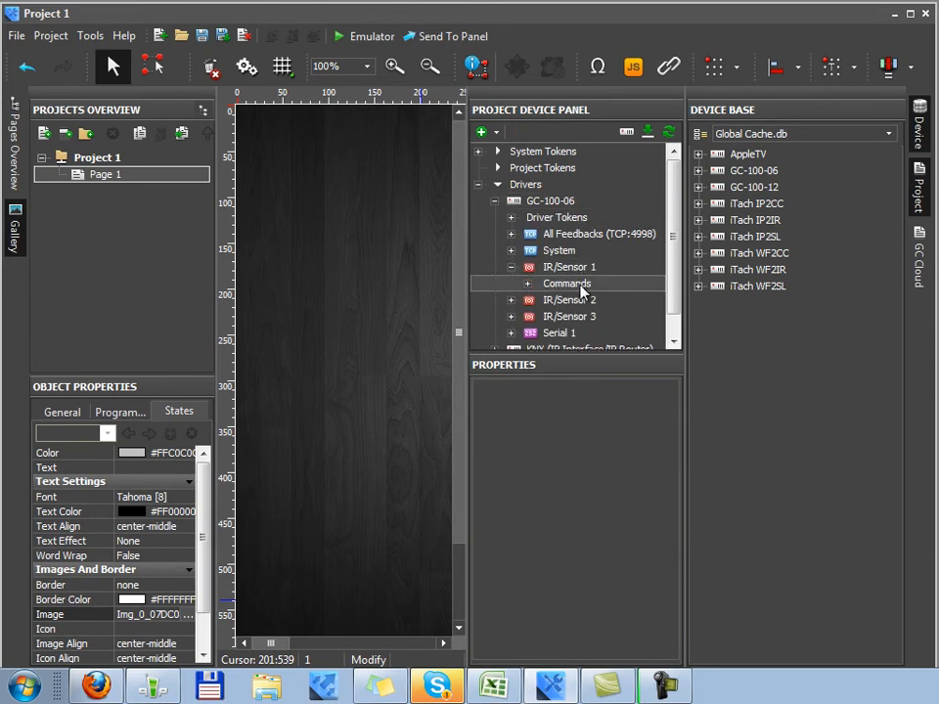
left_click(591, 243)
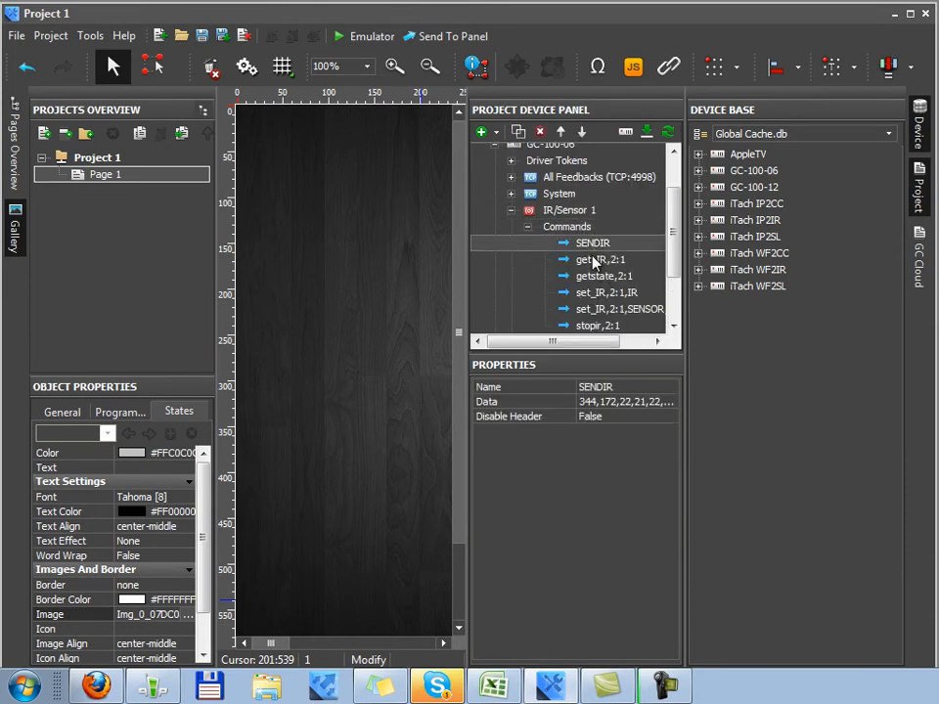
scroll(585, 276, "down", 2)
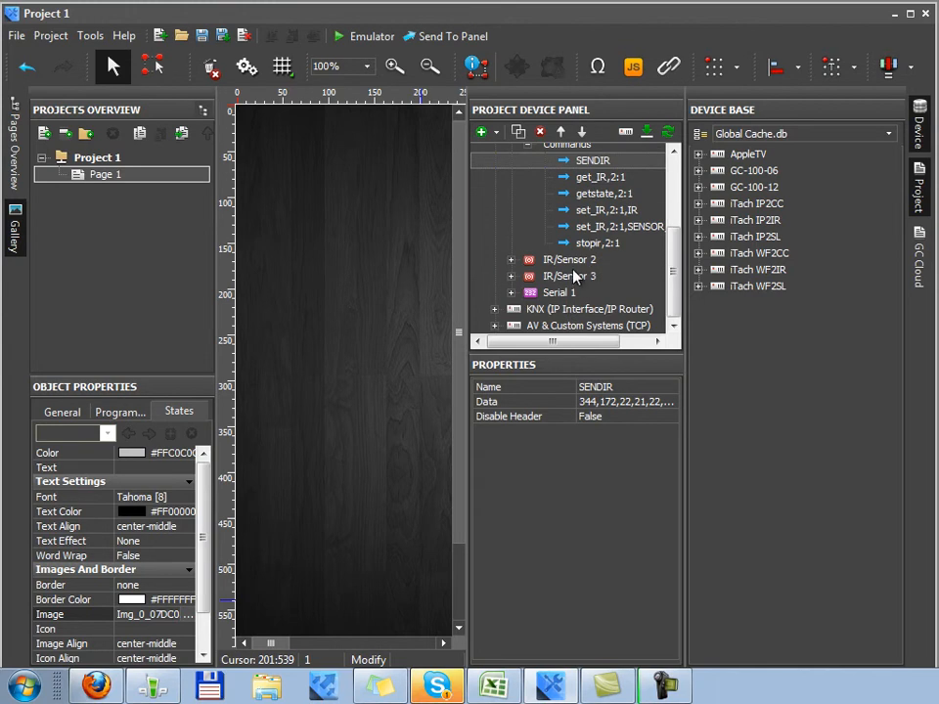
scroll(547, 247, "up", 3)
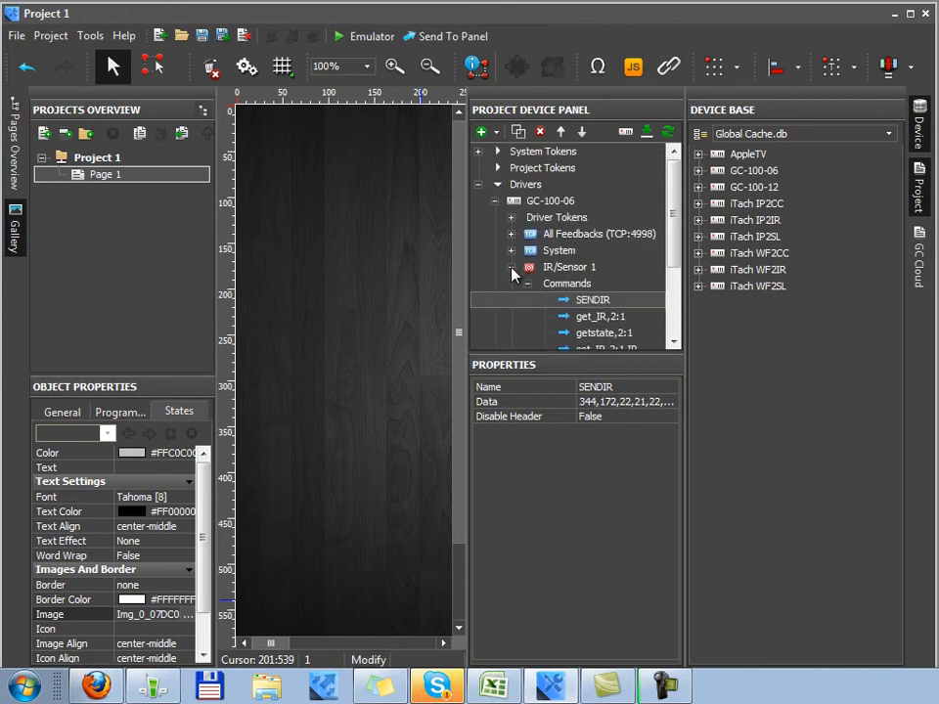
scroll(511, 277, "down", 1)
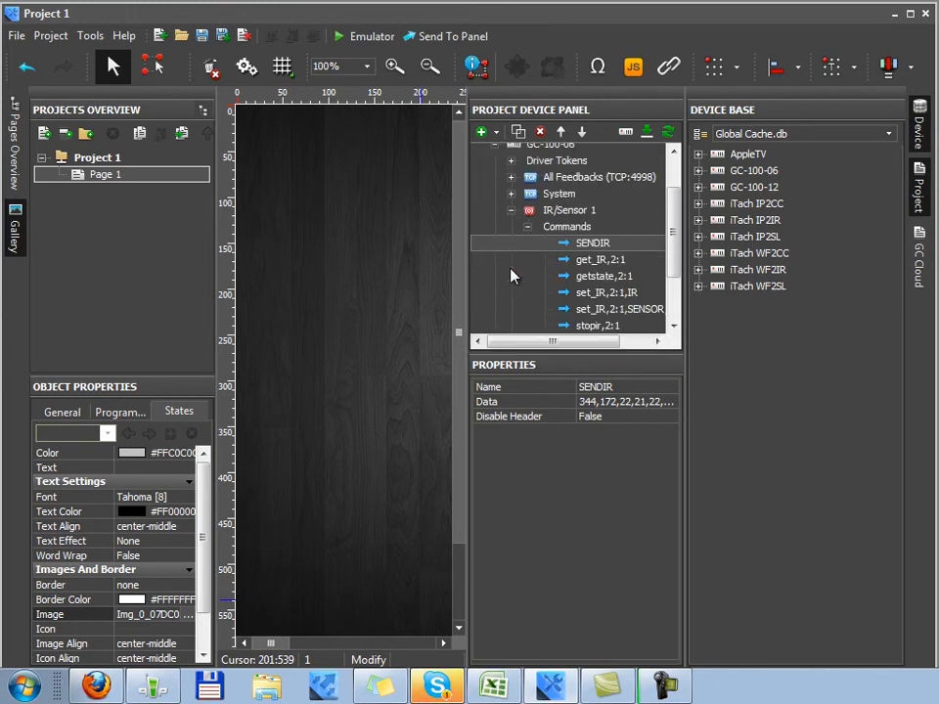
left_click(511, 211)
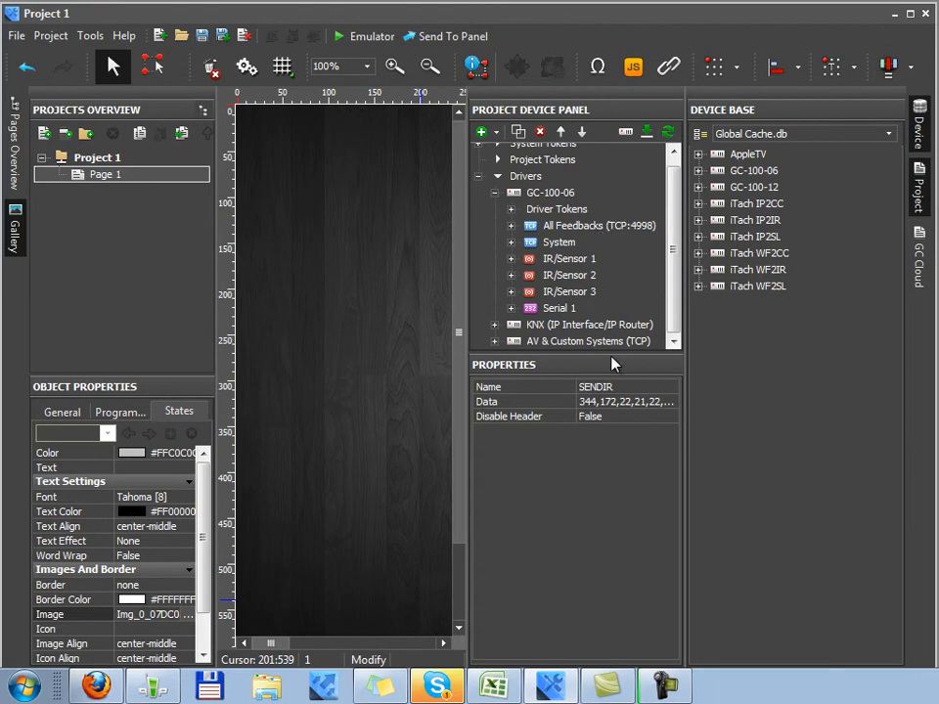
Enlarge the project device list and compare the connection properties of the KNX, AV & Custom Systems (TCP) and GC-100-06 drivers.
left_click_drag(609, 352, 612, 513)
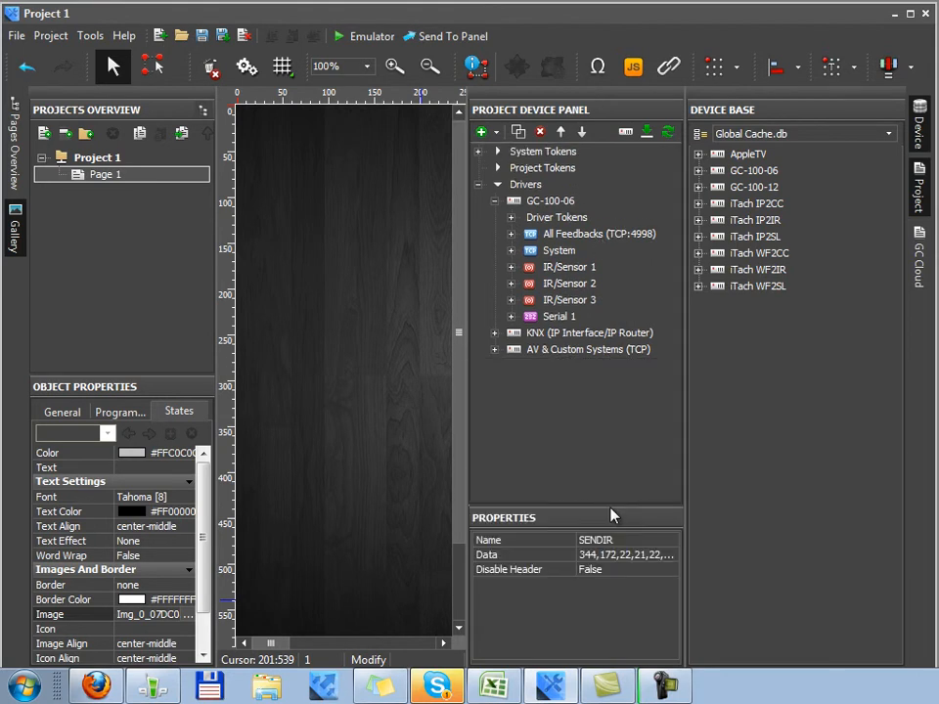
left_click(494, 201)
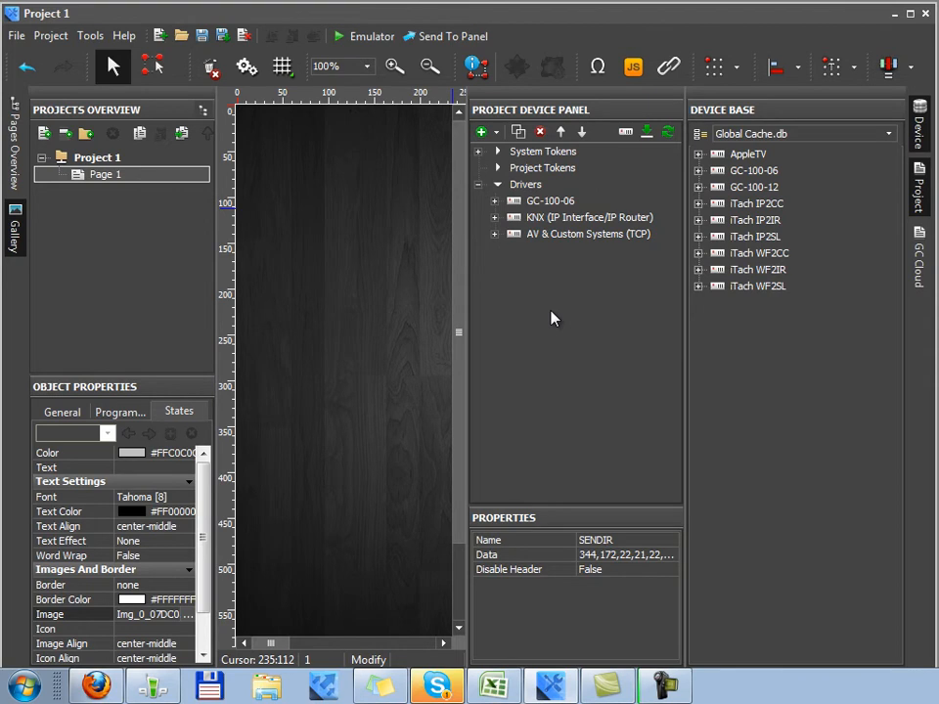
left_click(630, 218)
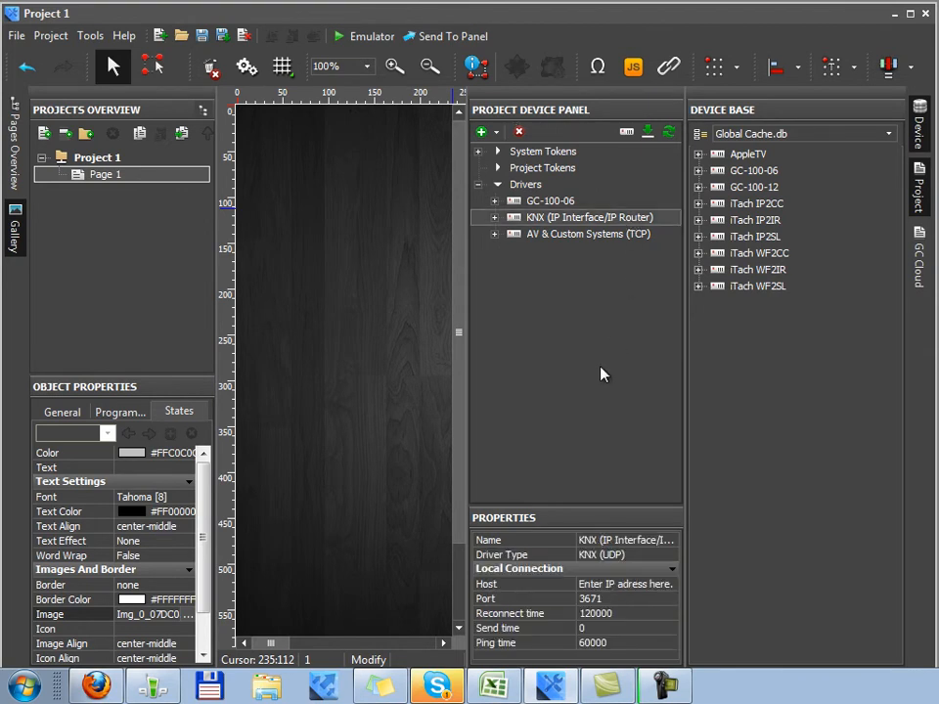
left_click(634, 236)
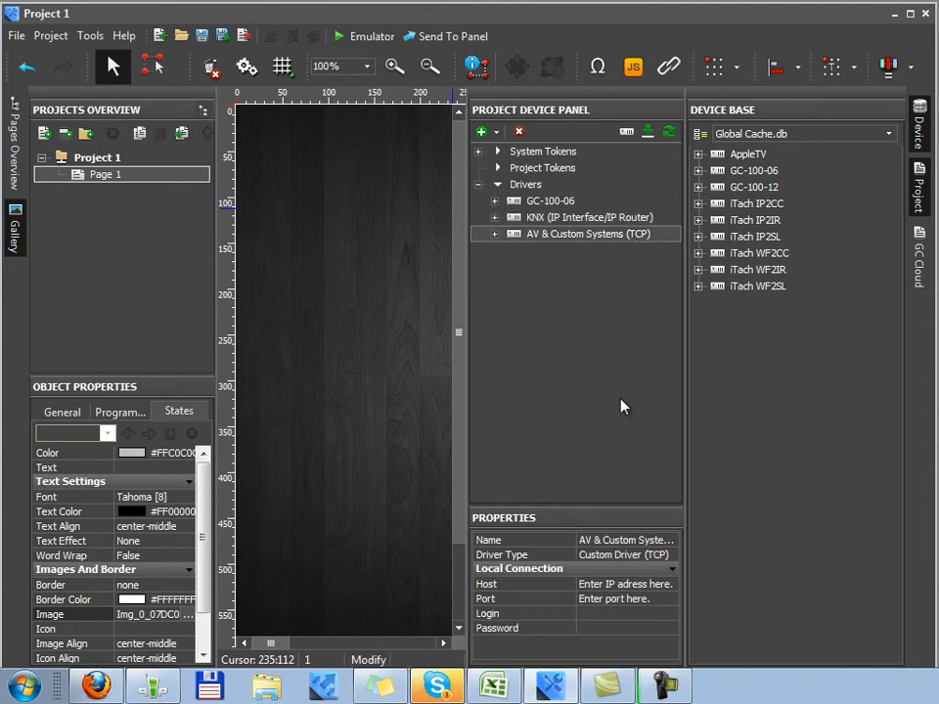
left_click(533, 201)
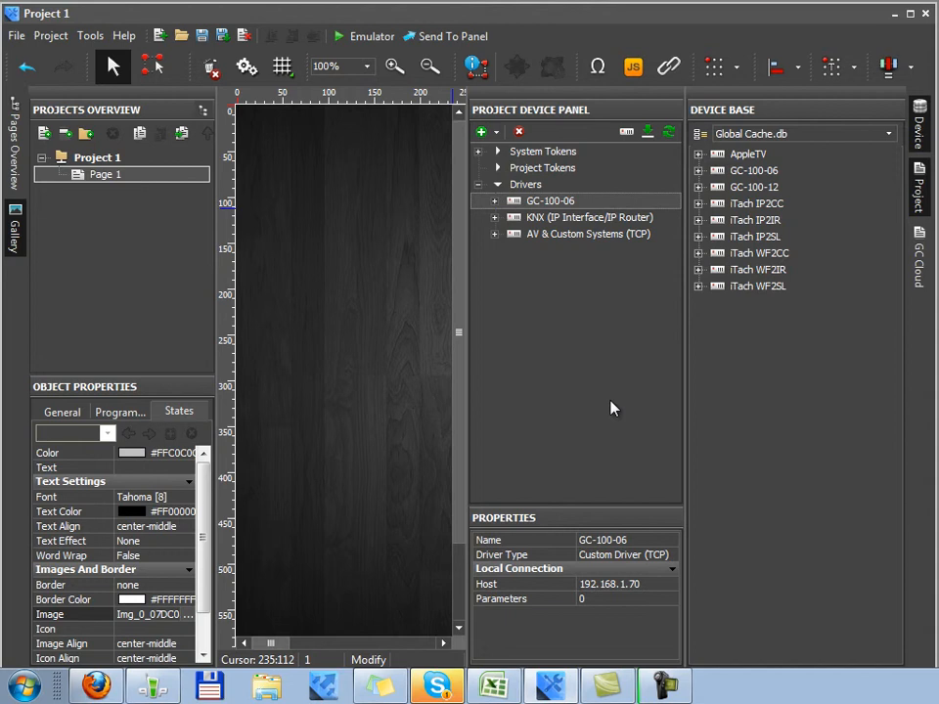
left_click(627, 237)
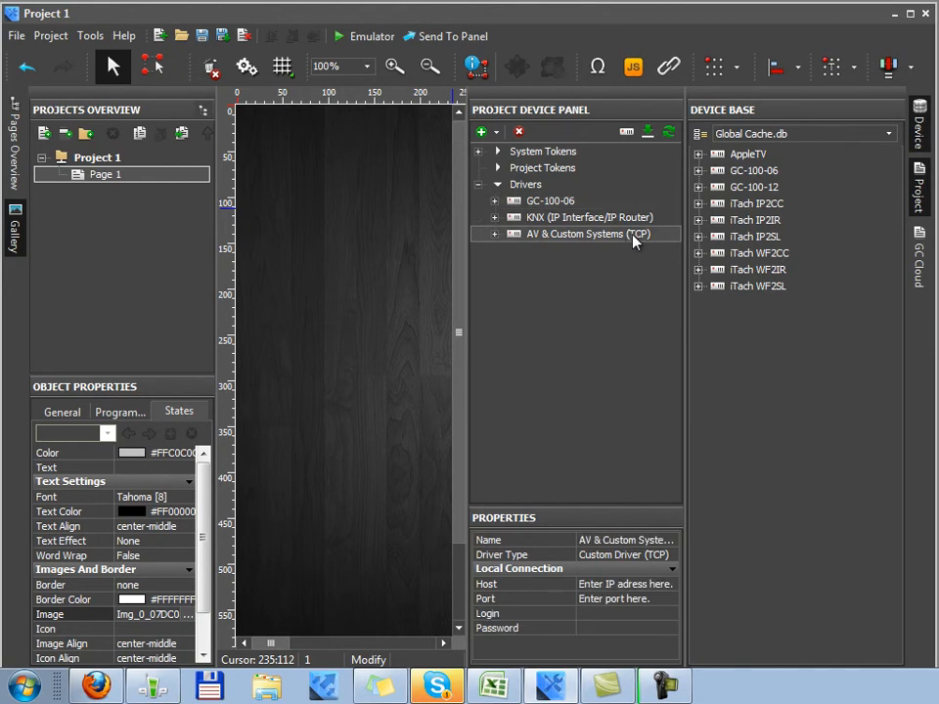
Expand the GC-100-06 driver down to the IR/Sensor 1 commands and select SENDIR.
left_click(495, 202)
left_click(511, 267)
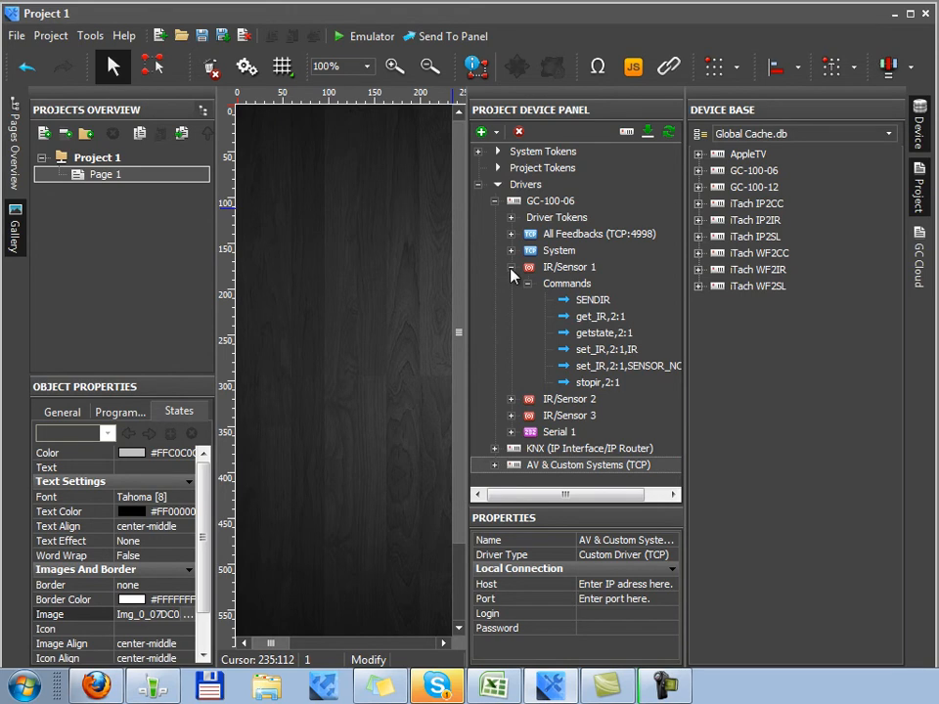
left_click(543, 301)
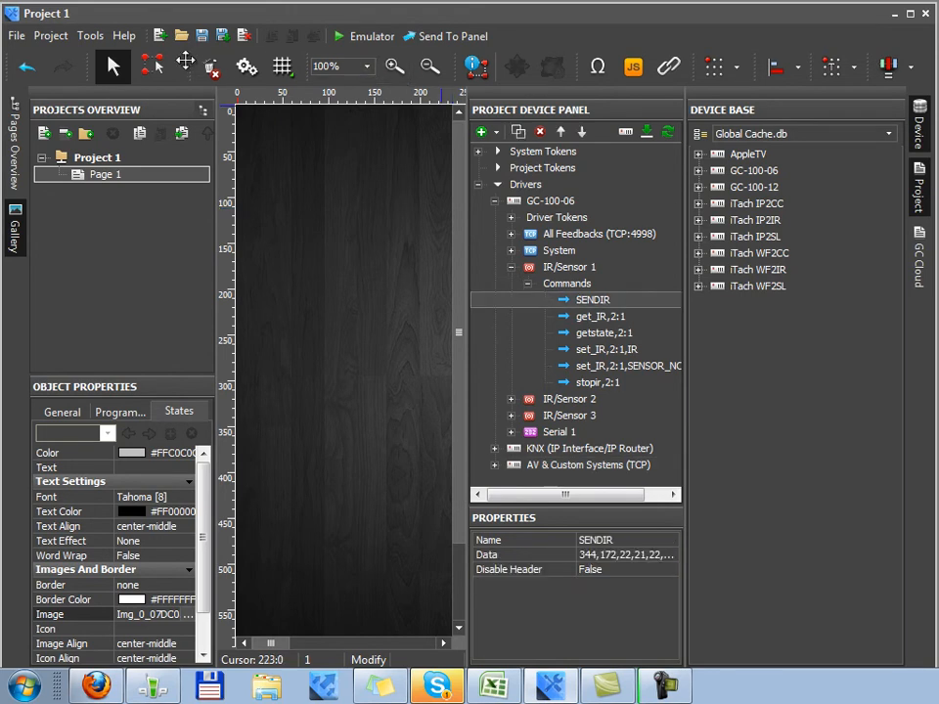
Draw a rectangular item about 140 by 120 pixels near the upper-left of Page 1 and return to the selection tool.
left_click_drag(256, 186, 386, 296)
left_click(113, 66)
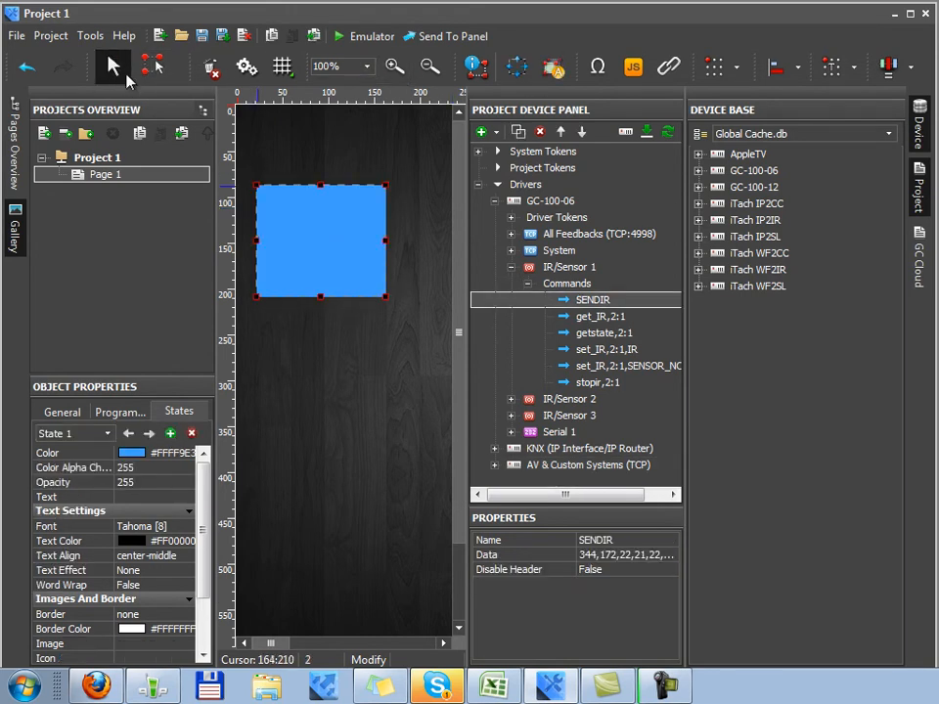
Assign the SENDIR command from the GC-100-06 driver's IR/Sensor 1 to the blue item with the Send Command option.
left_click_drag(587, 300, 333, 239)
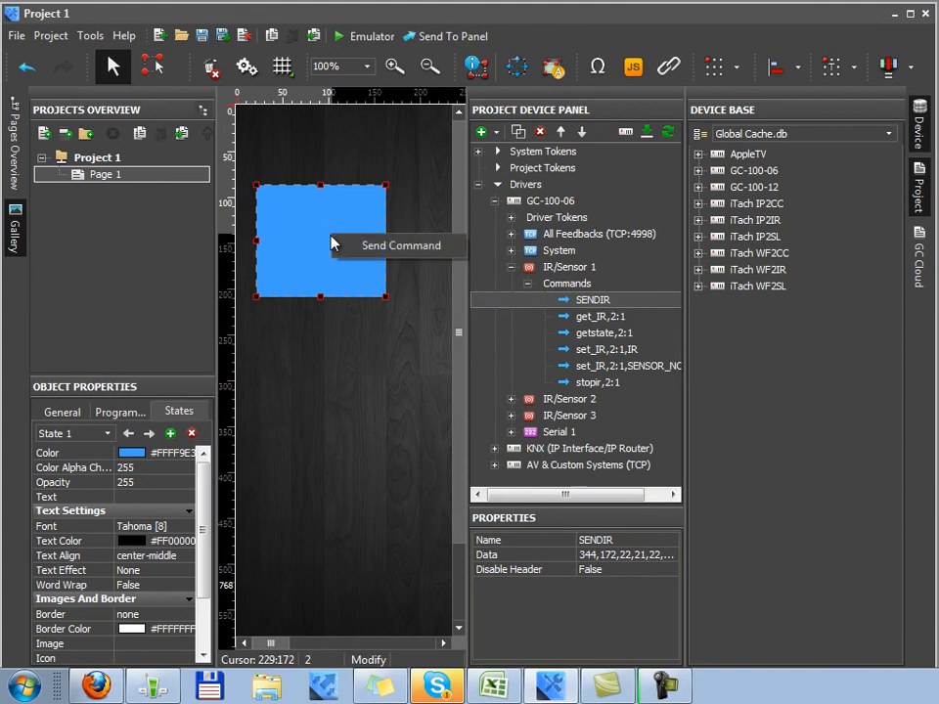
left_click(409, 247)
left_click(520, 389)
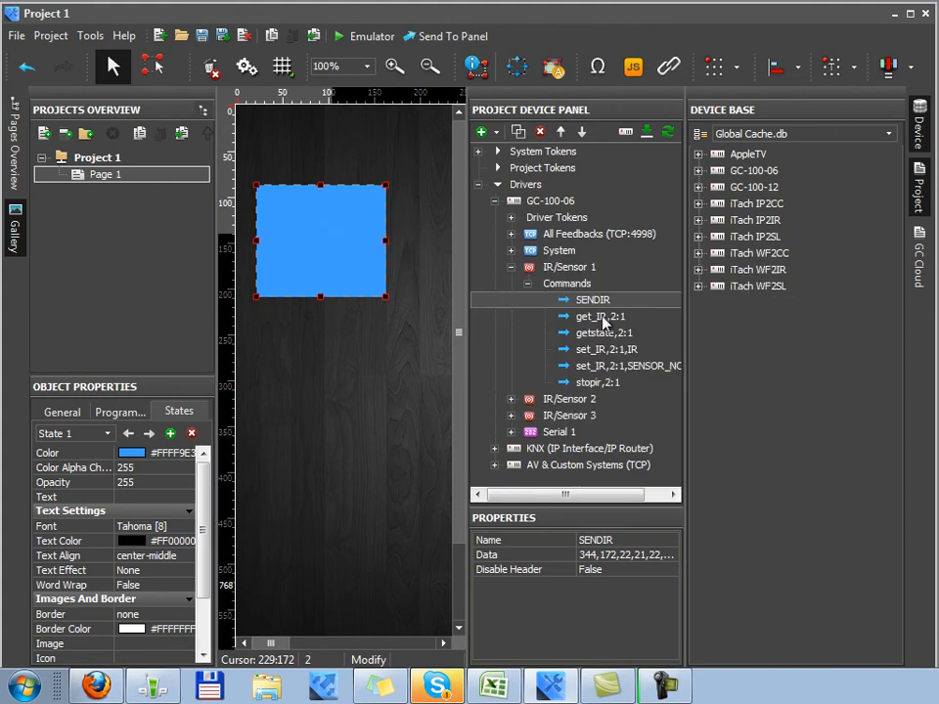
Collapse IR/Sensor 1 and link the AV & Custom Systems (TCP) driver's AV Control Feedback to the blue item as In Value.
left_click(510, 267)
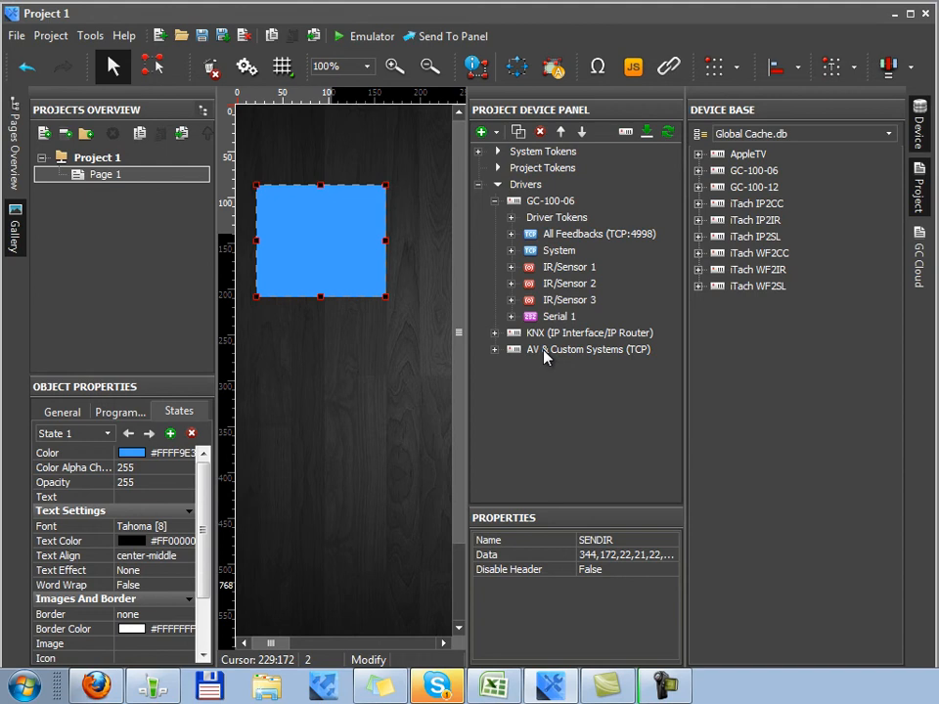
double_click(590, 351)
double_click(553, 415)
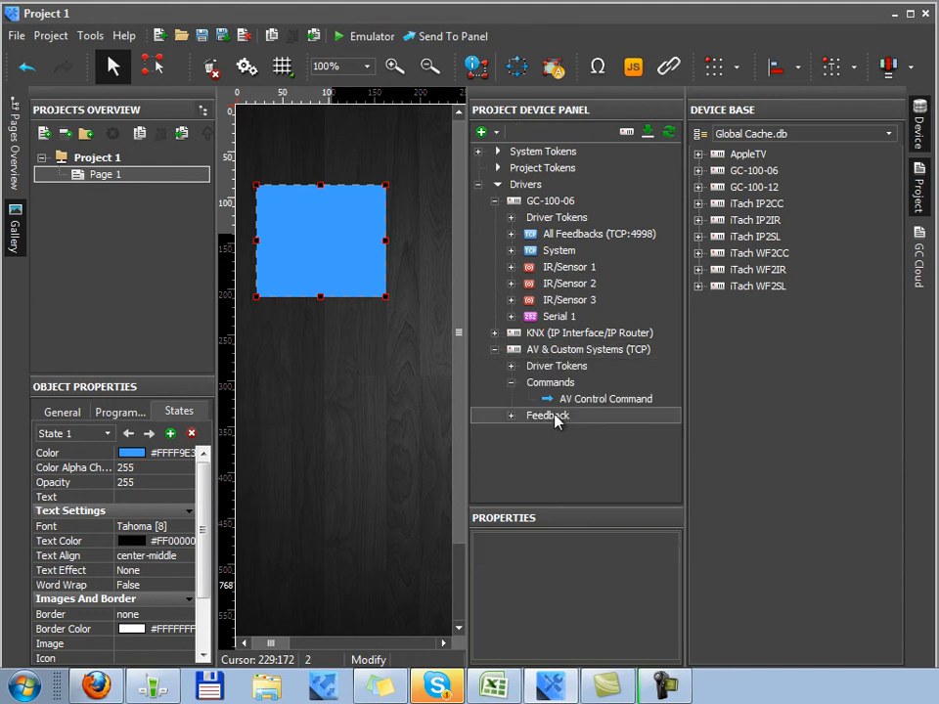
left_click(607, 434)
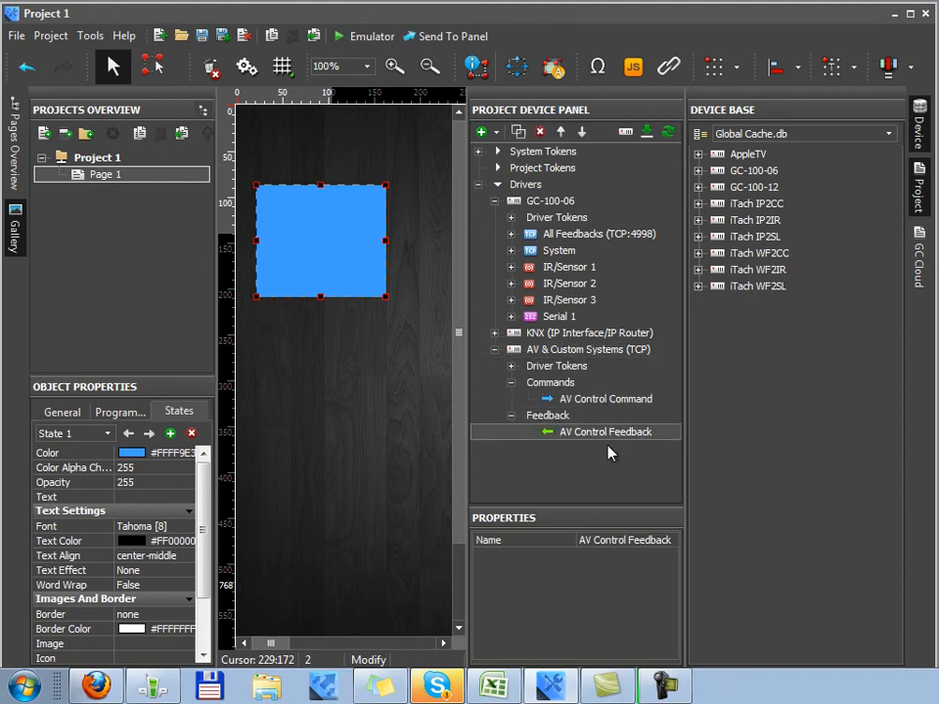
left_click_drag(613, 442, 306, 264)
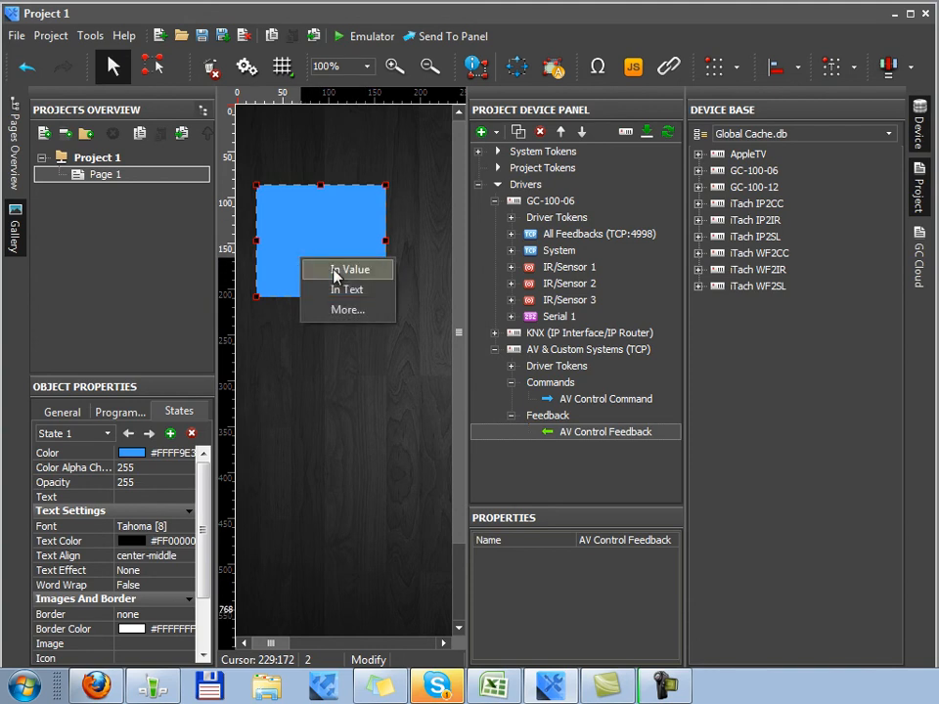
left_click(363, 273)
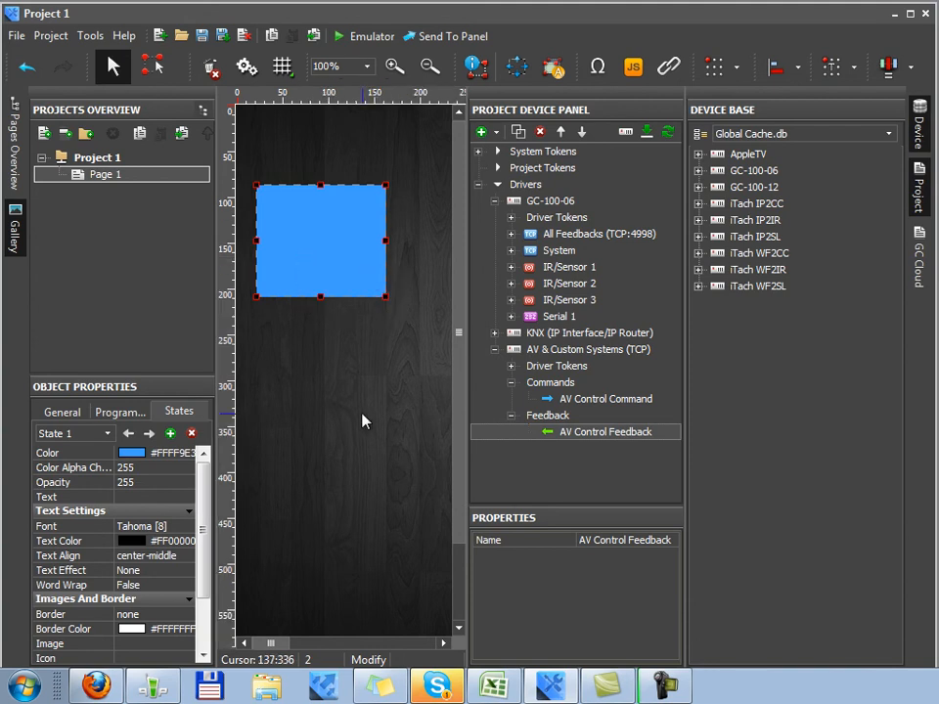